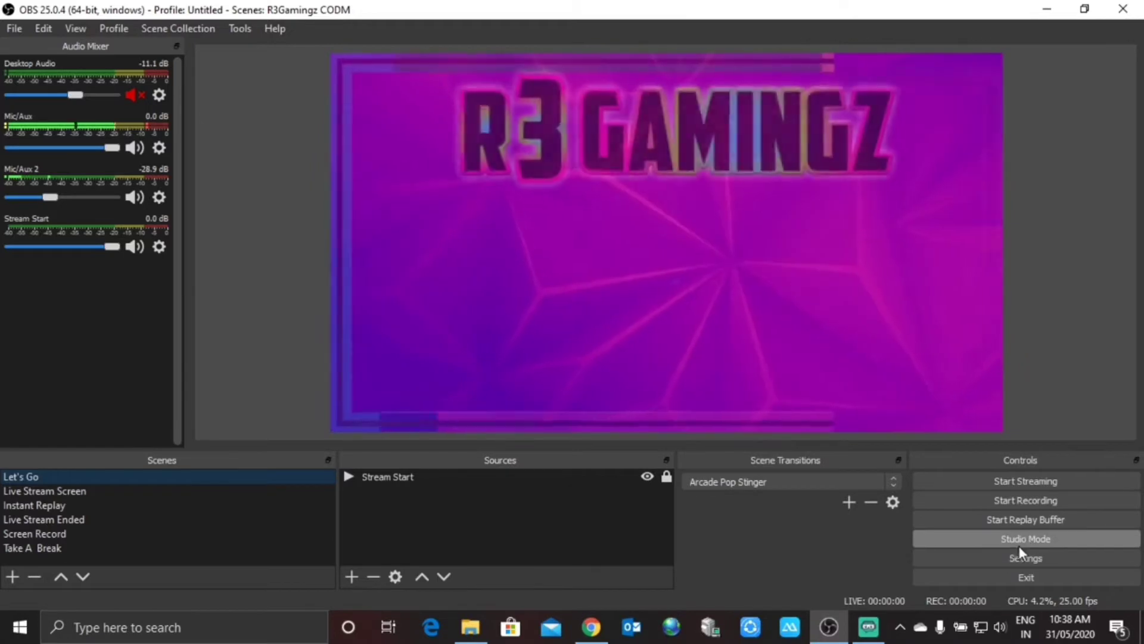
# Step: Turn on Studio Mode and send the Live Stream Screen scene to the program with its Banner source hidden
pyautogui.click(1042, 538)
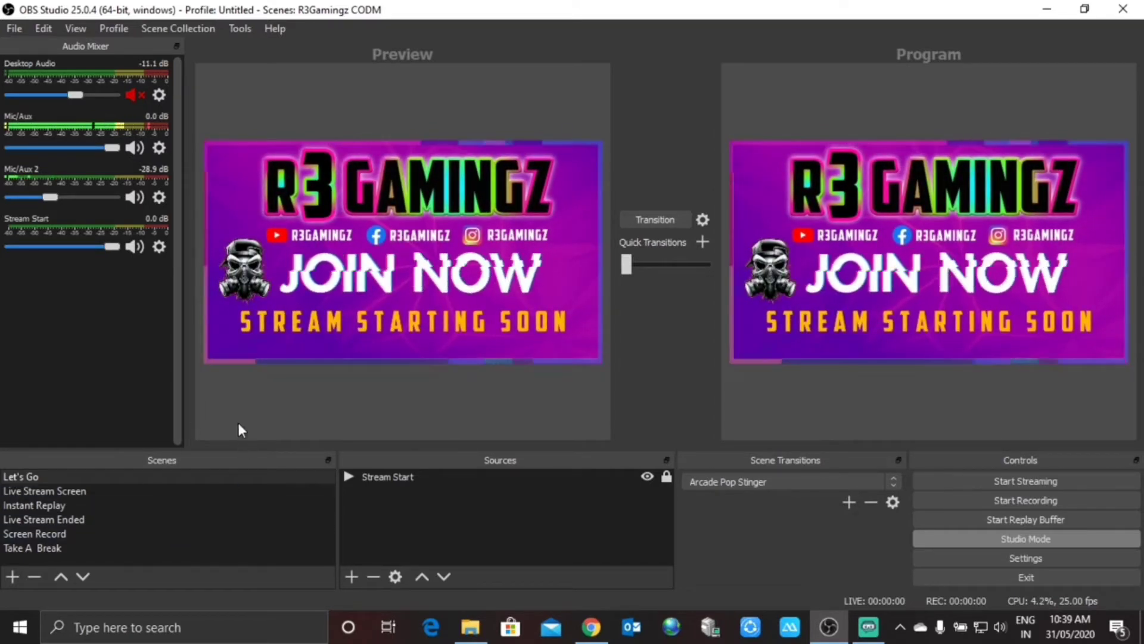
pyautogui.click(77, 488)
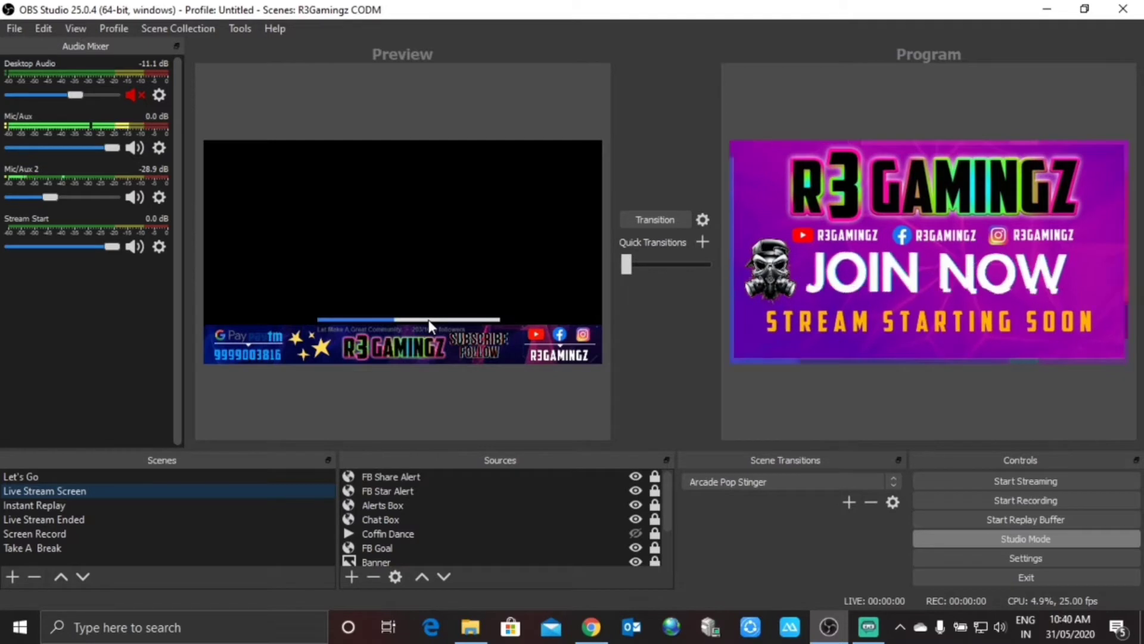
pyautogui.scroll(-1, 478, 491)
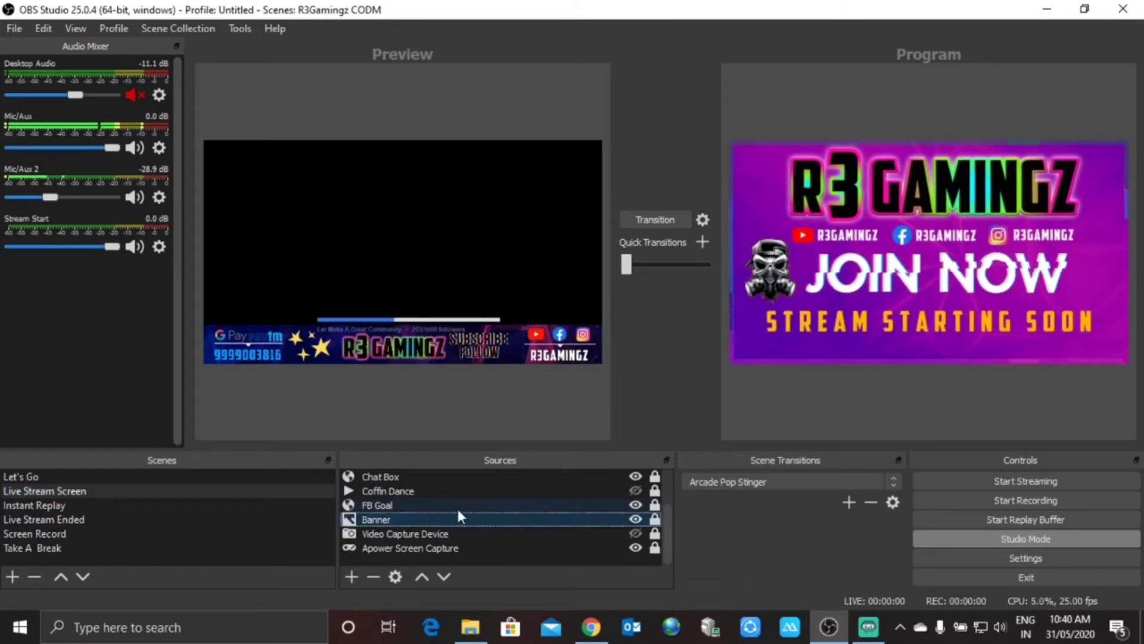
pyautogui.click(636, 519)
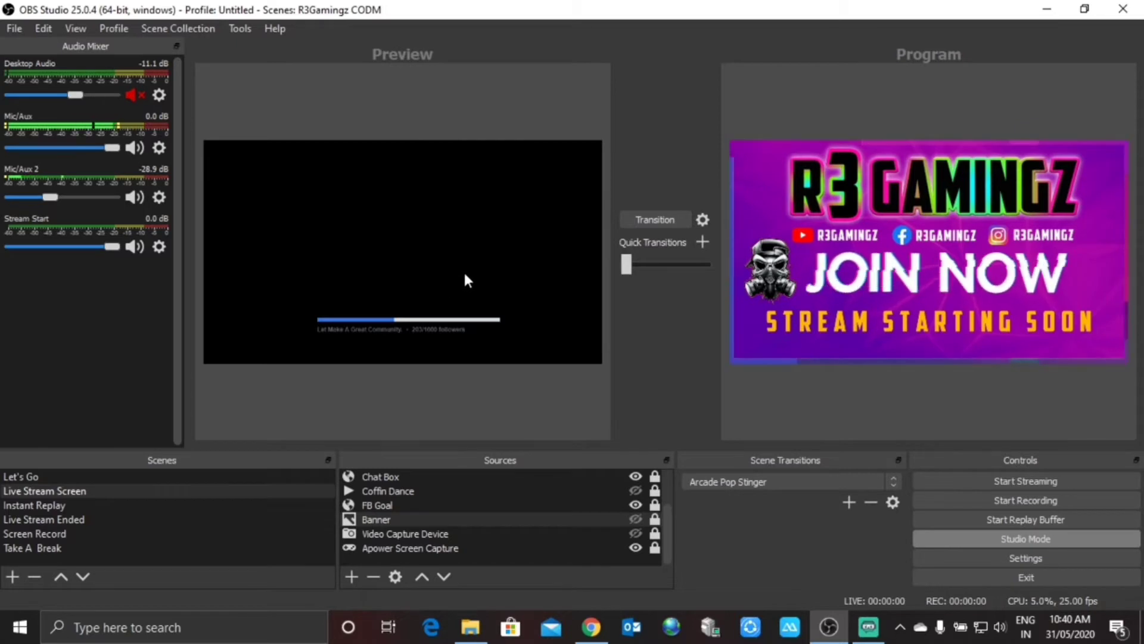
pyautogui.click(654, 220)
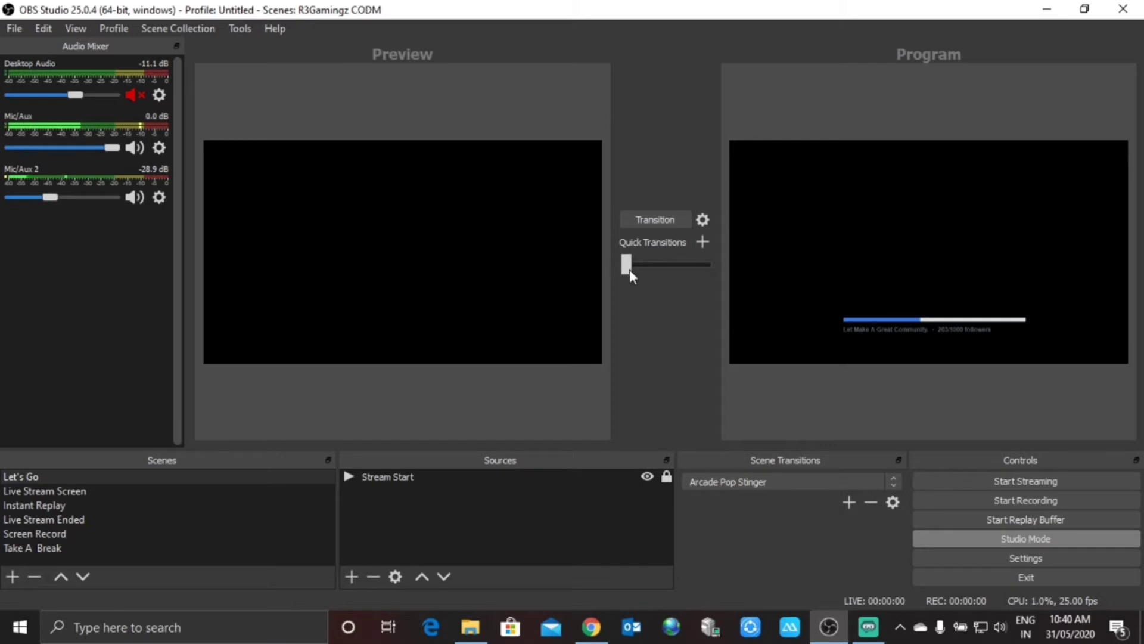
# Step: Try the manual transition slider between the Let's Go preview and the Live Stream Screen program output
pyautogui.moveTo(627, 267)
pyautogui.mouseDown()
pyautogui.moveTo(697, 270)
pyautogui.moveTo(619, 279)
pyautogui.mouseUp()
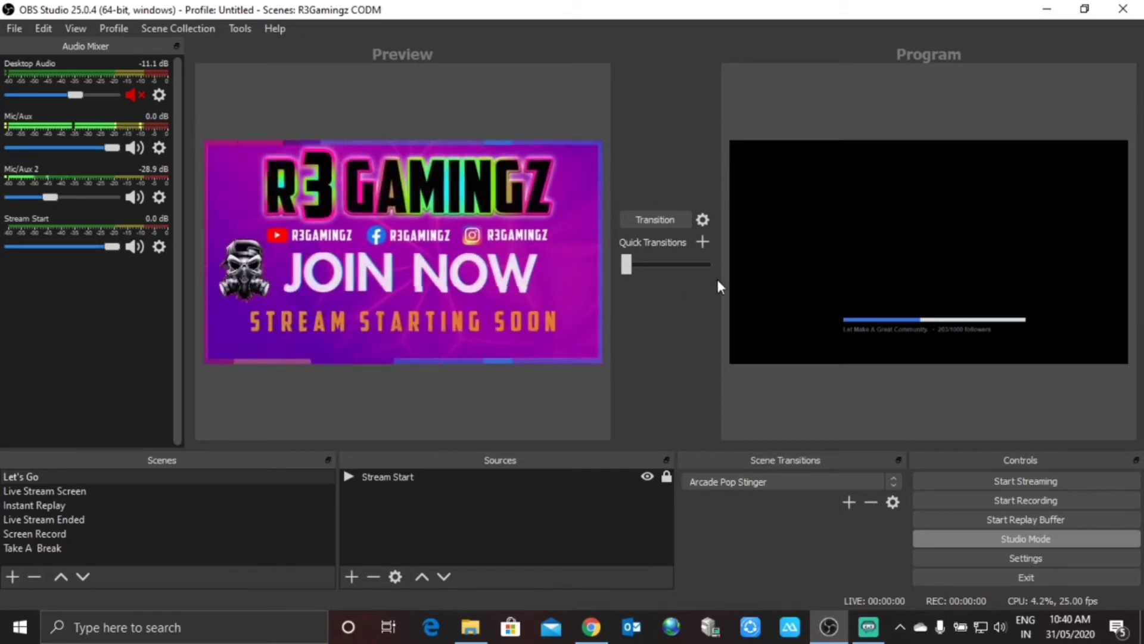
pyautogui.moveTo(627, 265)
pyautogui.mouseDown()
pyautogui.moveTo(742, 286)
pyautogui.moveTo(619, 282)
pyautogui.mouseUp()
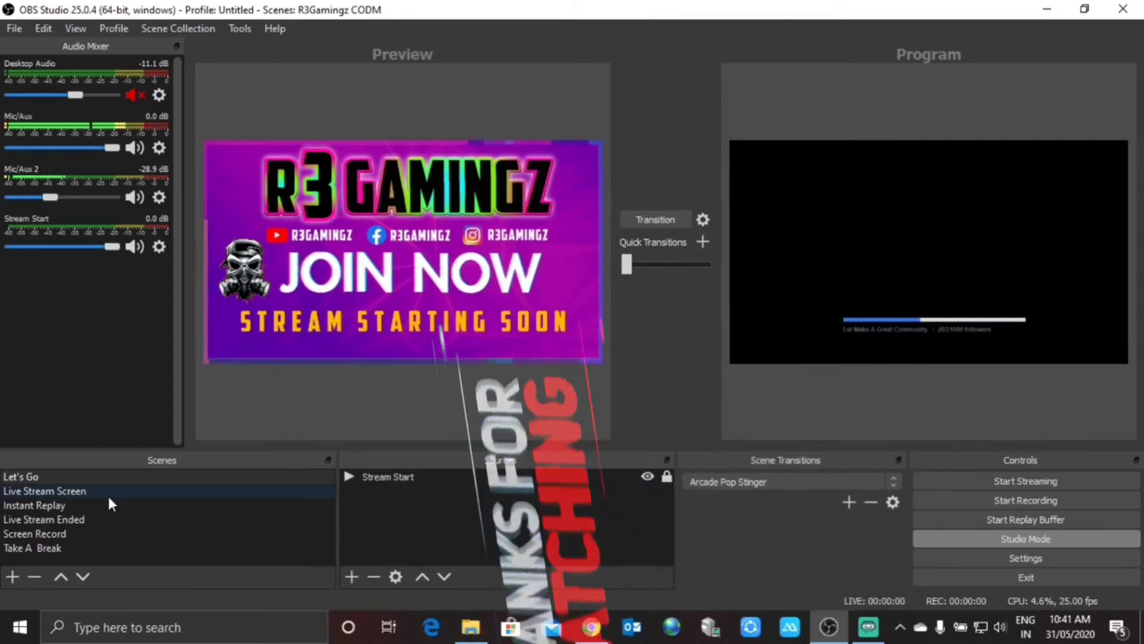
# Step: Make the Banner source of the Live Stream Screen scene visible again and transition the scene to the program
pyautogui.click(76, 495)
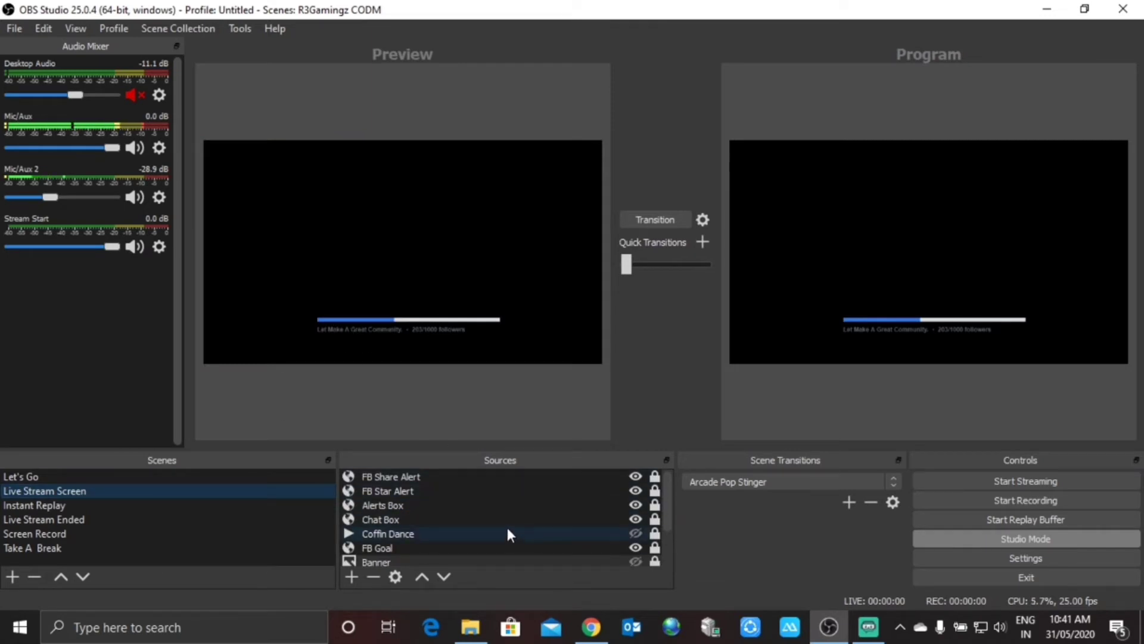
pyautogui.scroll(-1, 590, 542)
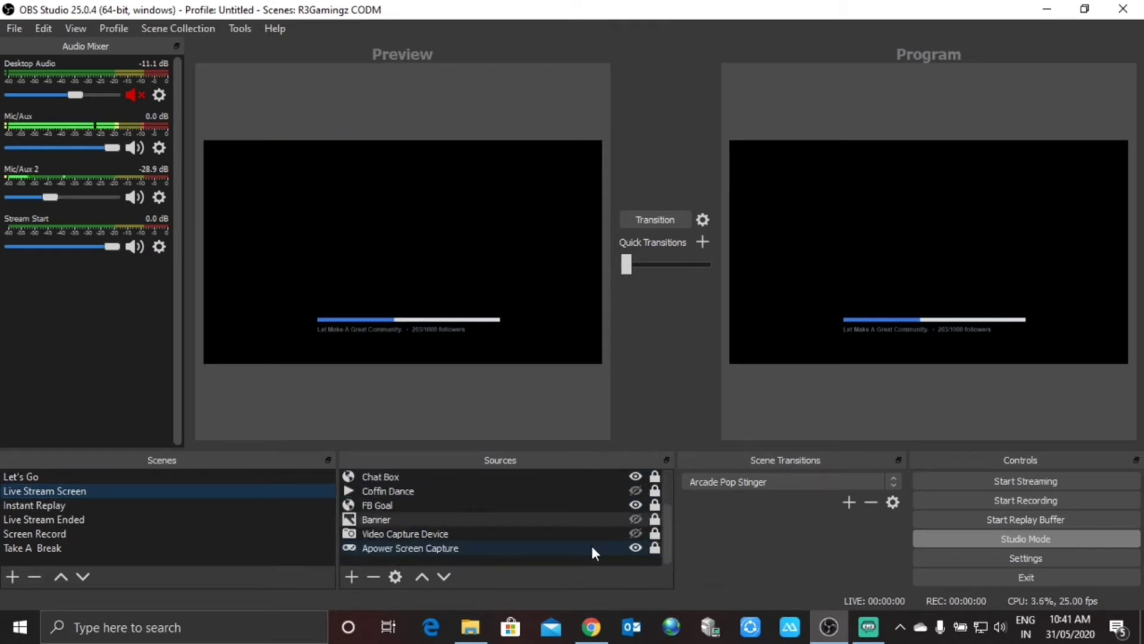
pyautogui.click(635, 519)
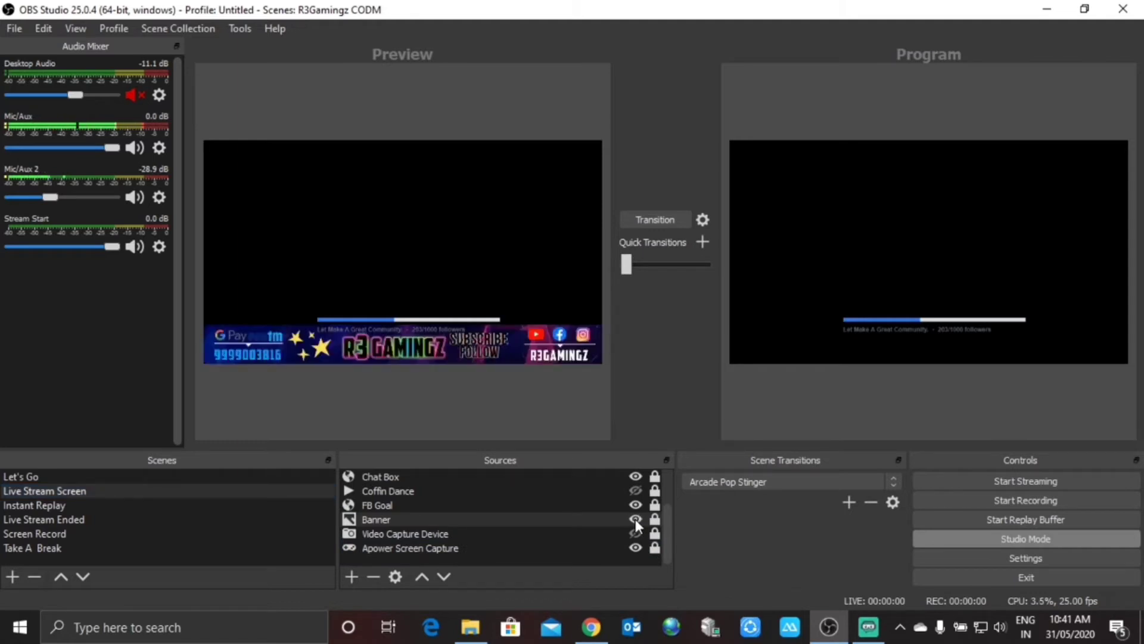
pyautogui.click(661, 220)
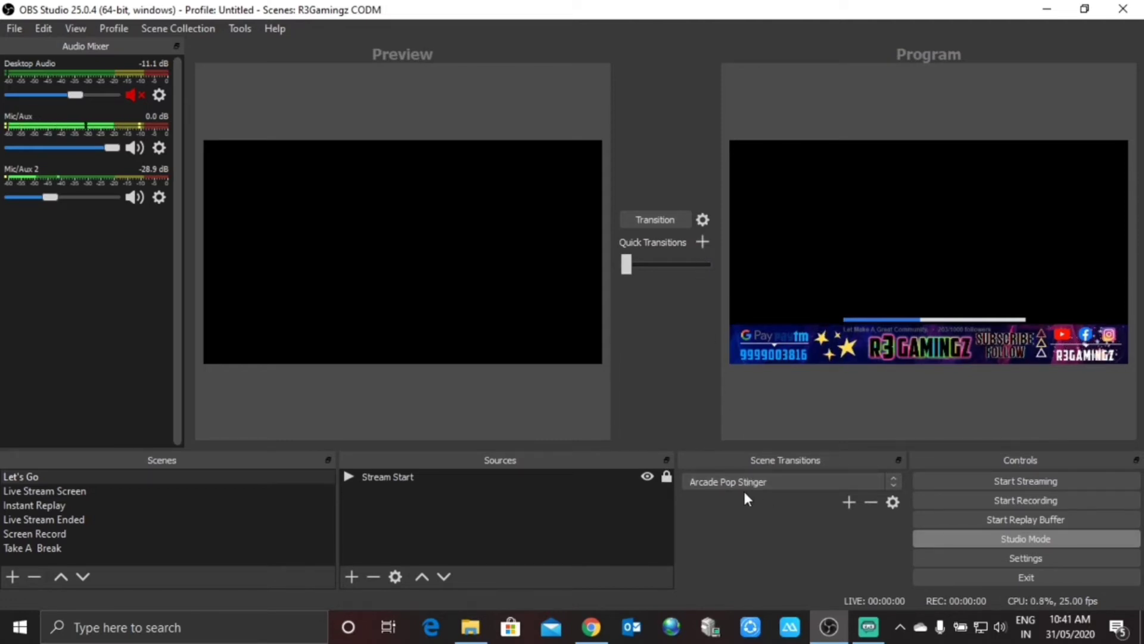
pyautogui.click(827, 483)
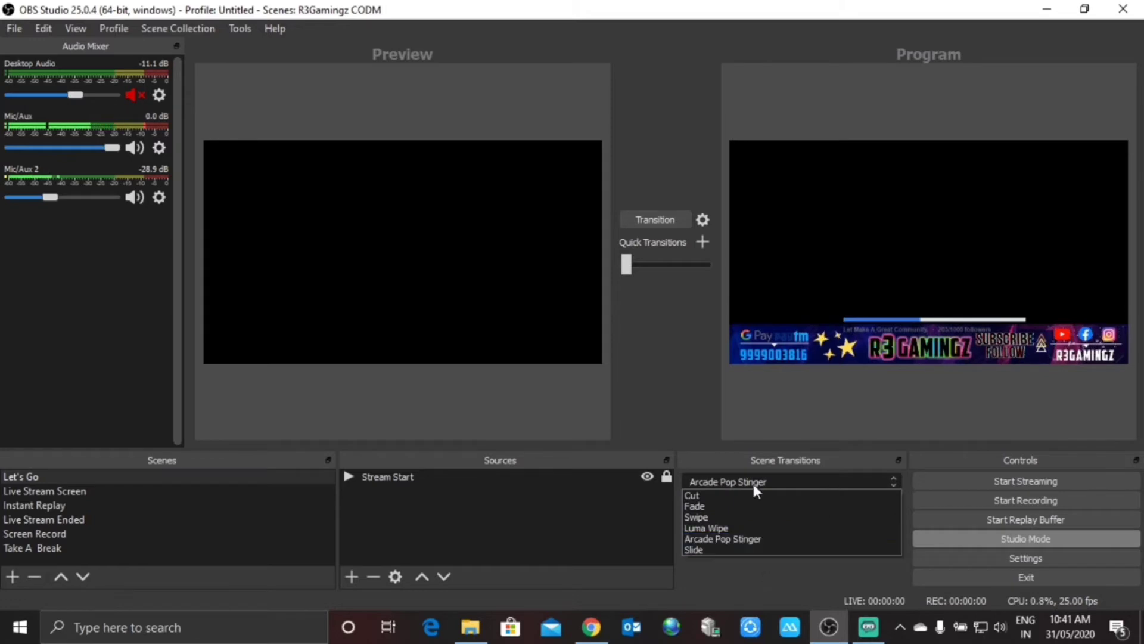
pyautogui.click(746, 577)
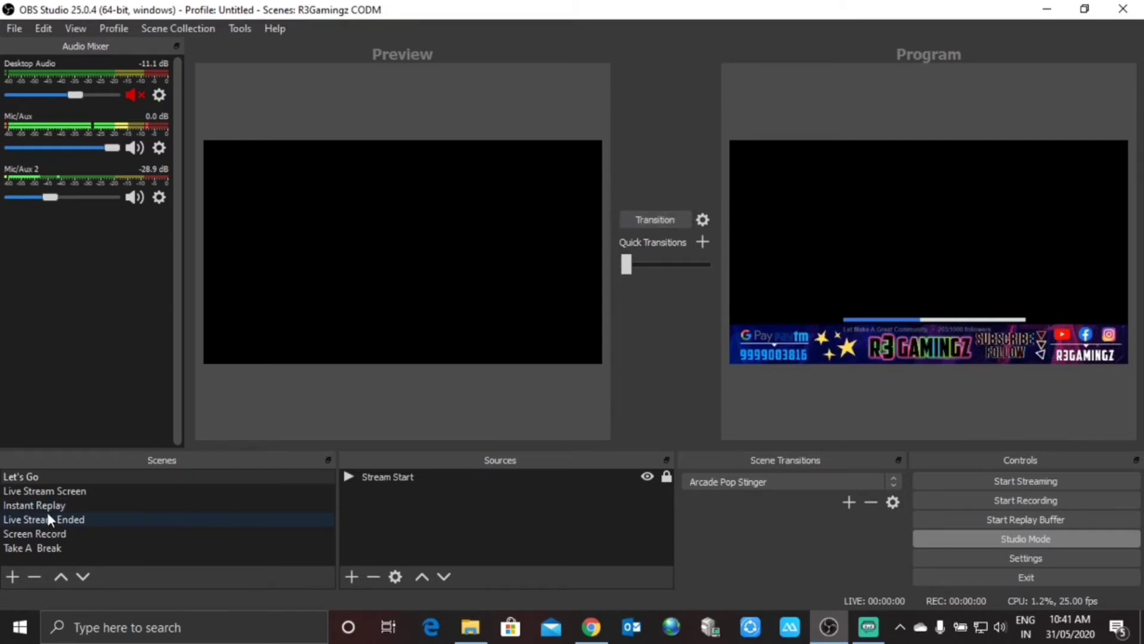
# Step: Add Cut, Fade (300 ms) and Swipe (300 ms) as quick transitions
pyautogui.click(703, 240)
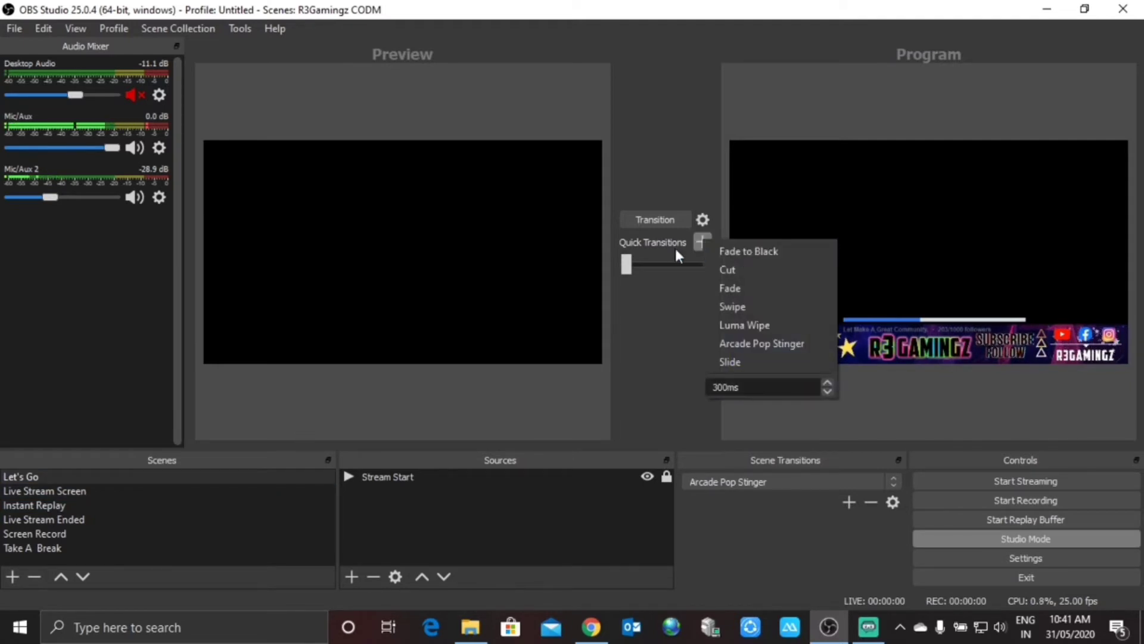
pyautogui.click(742, 270)
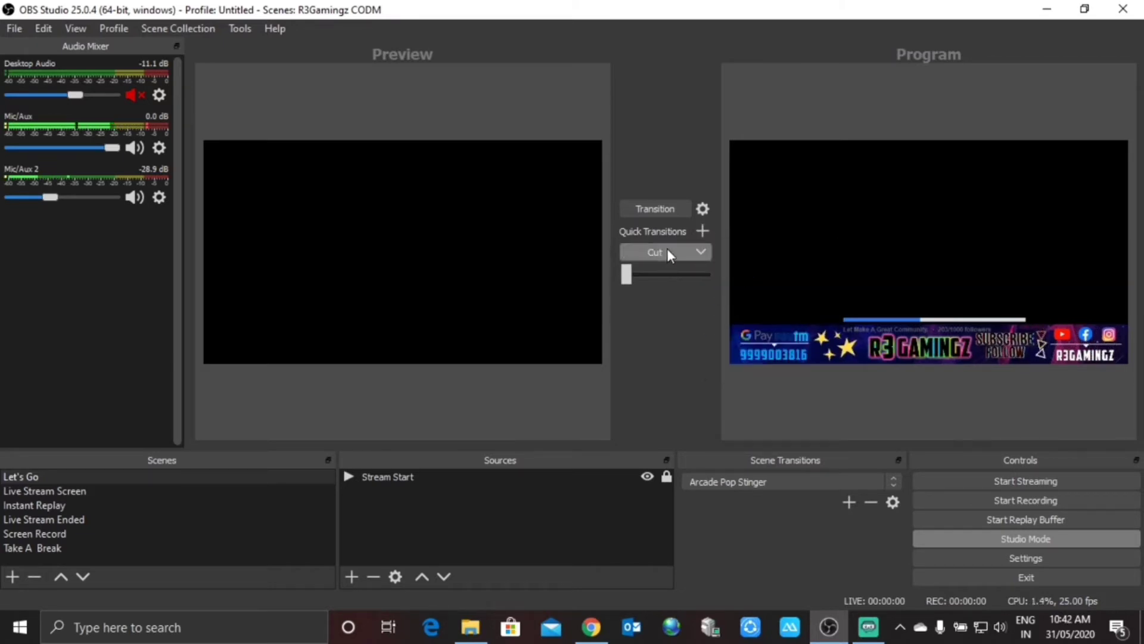
pyautogui.click(703, 231)
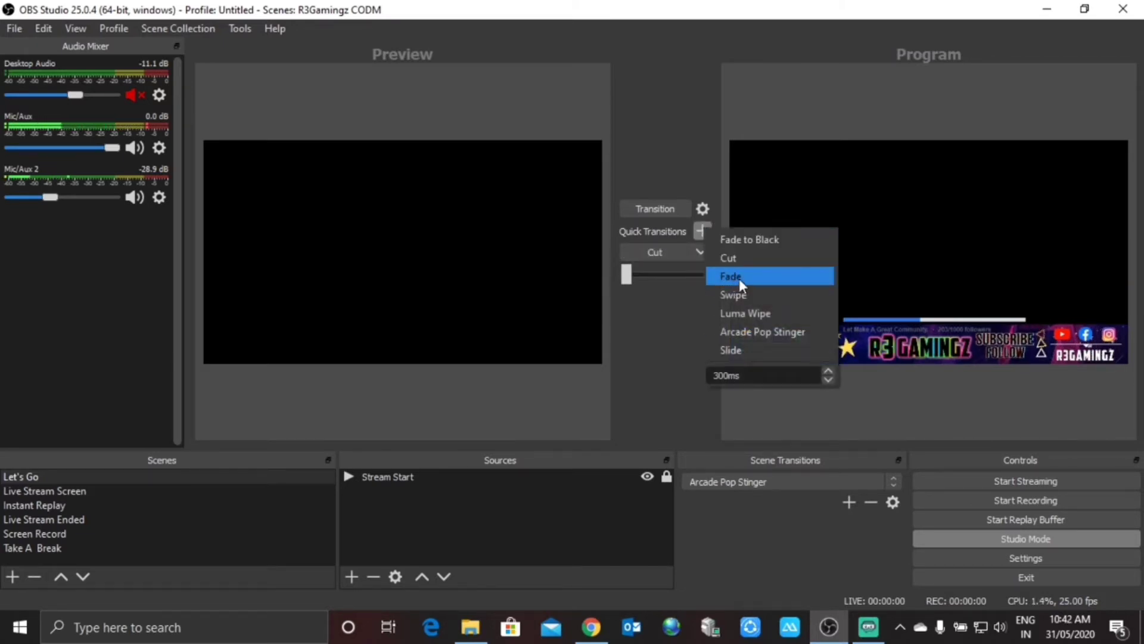
pyautogui.click(739, 277)
pyautogui.click(713, 222)
pyautogui.click(742, 288)
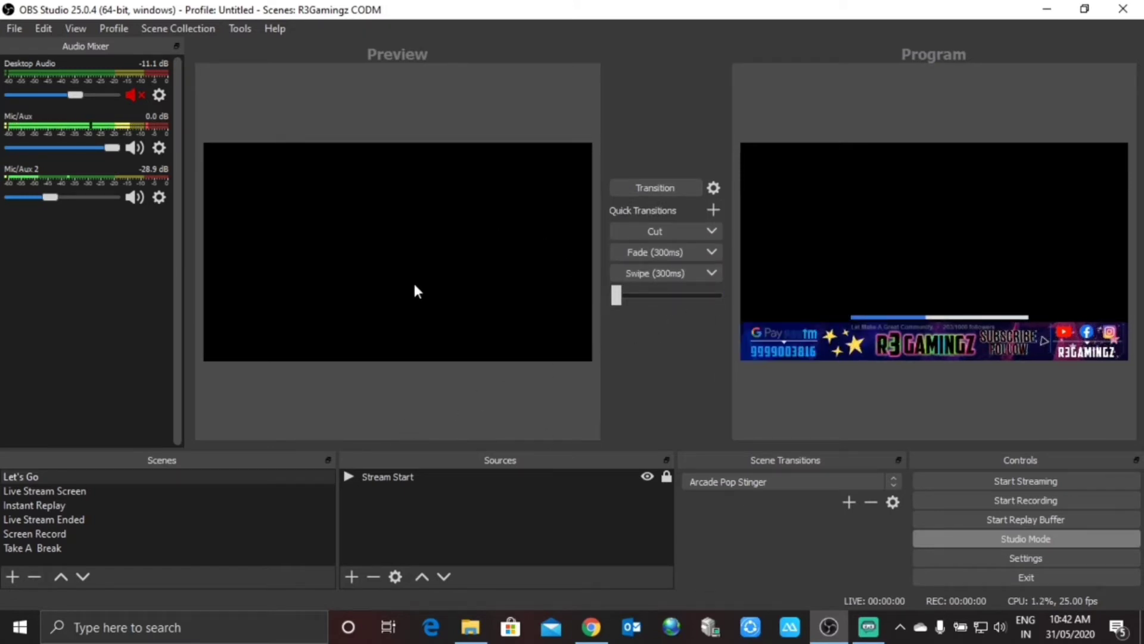
# Step: Load the Live Stream Ended scene into the preview and try blending it into the program with the manual transition slider
pyautogui.click(54, 519)
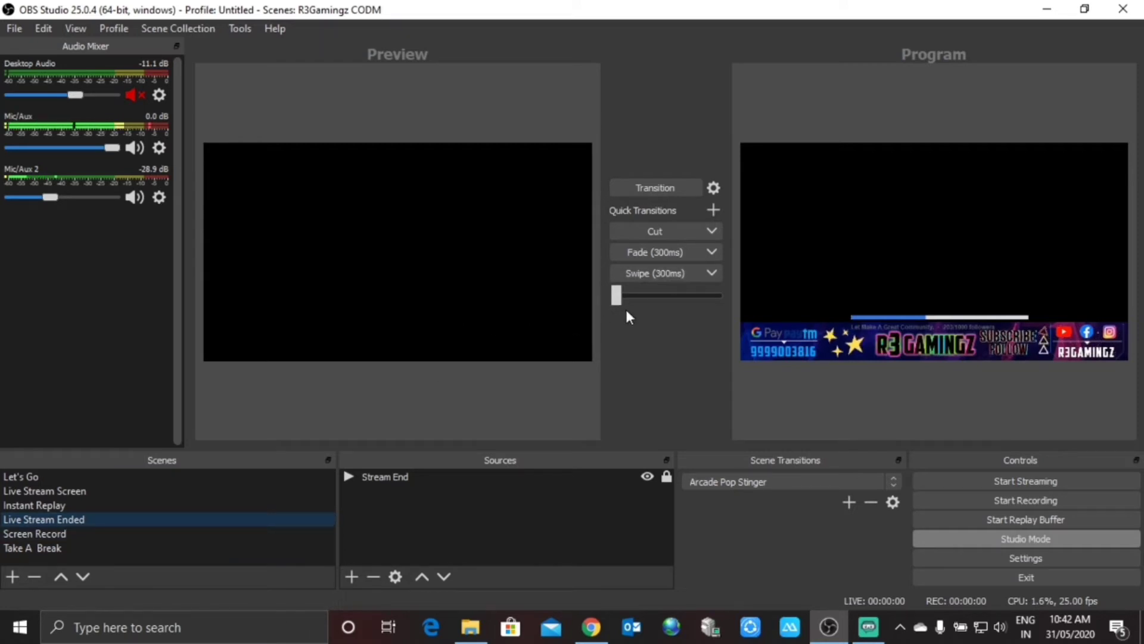
pyautogui.moveTo(620, 302); pyautogui.dragTo(724, 303)
pyautogui.moveTo(634, 290); pyautogui.dragTo(613, 305)
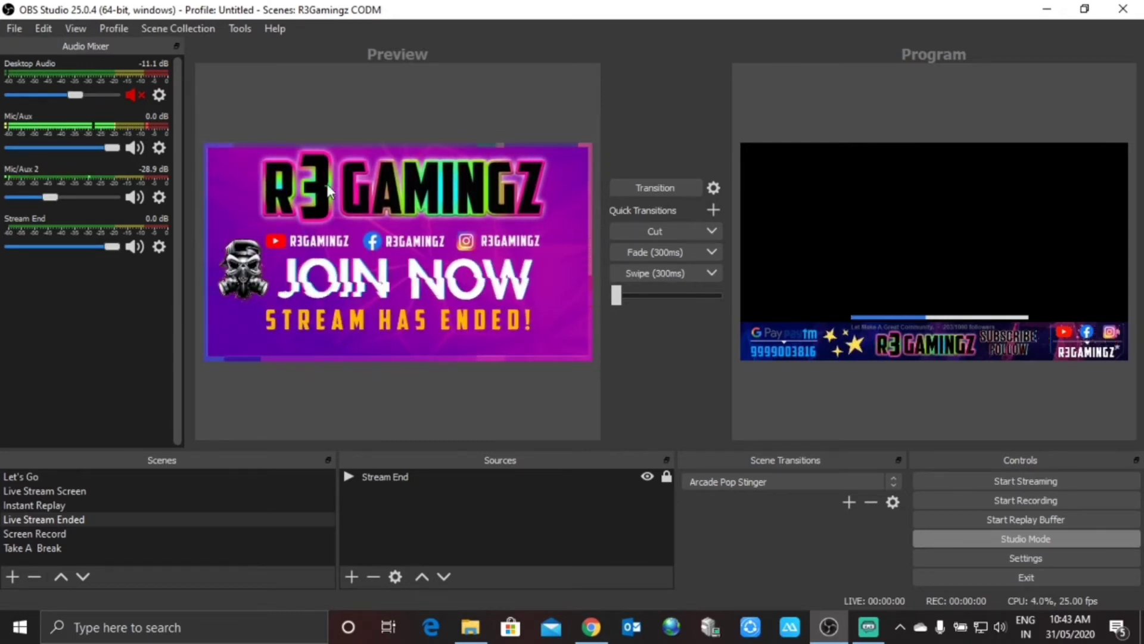
# Step: Swap the Live Stream Ended and Live Stream Screen scenes between preview and program using the Swipe quick transition
pyautogui.click(649, 275)
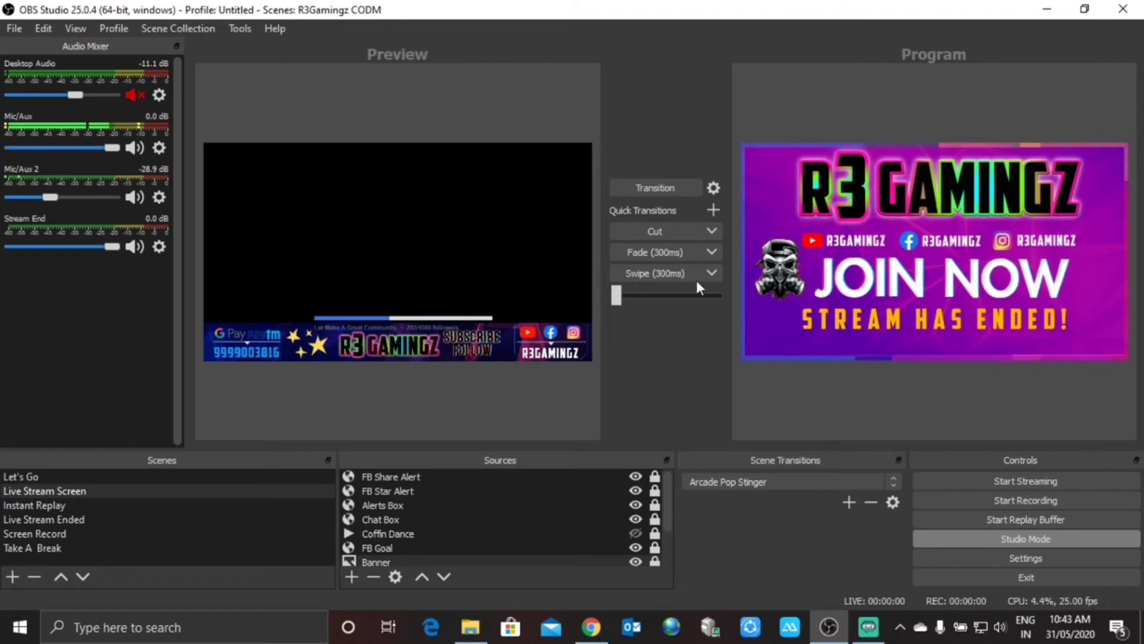
pyautogui.click(660, 273)
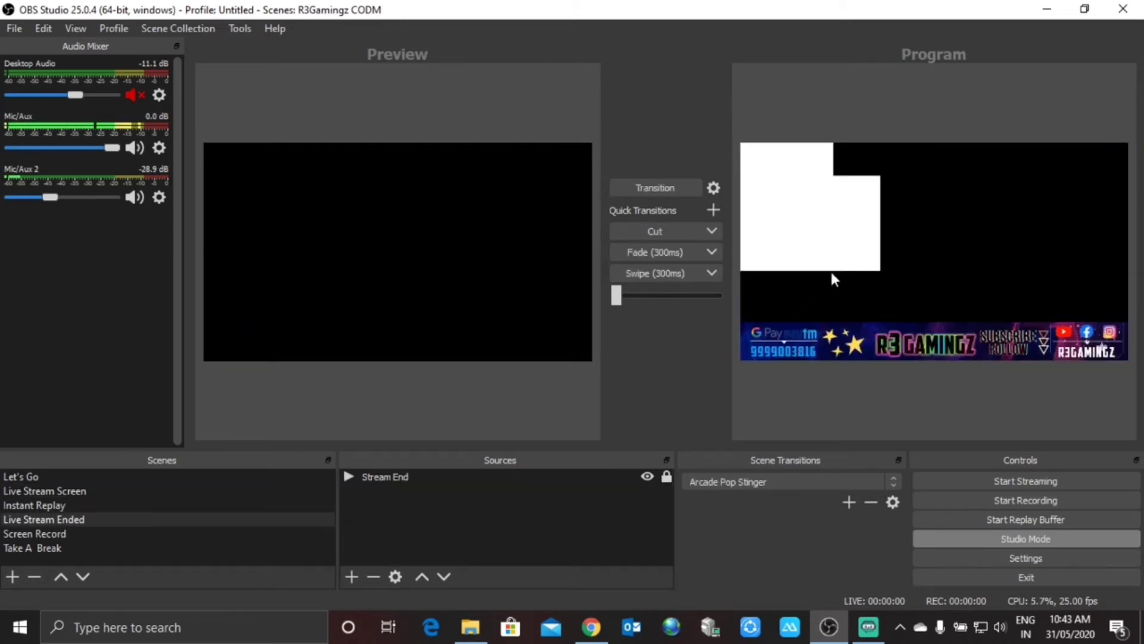
pyautogui.moveTo(617, 295)
pyautogui.mouseDown()
pyautogui.moveTo(691, 294)
pyautogui.moveTo(615, 298)
pyautogui.mouseUp()
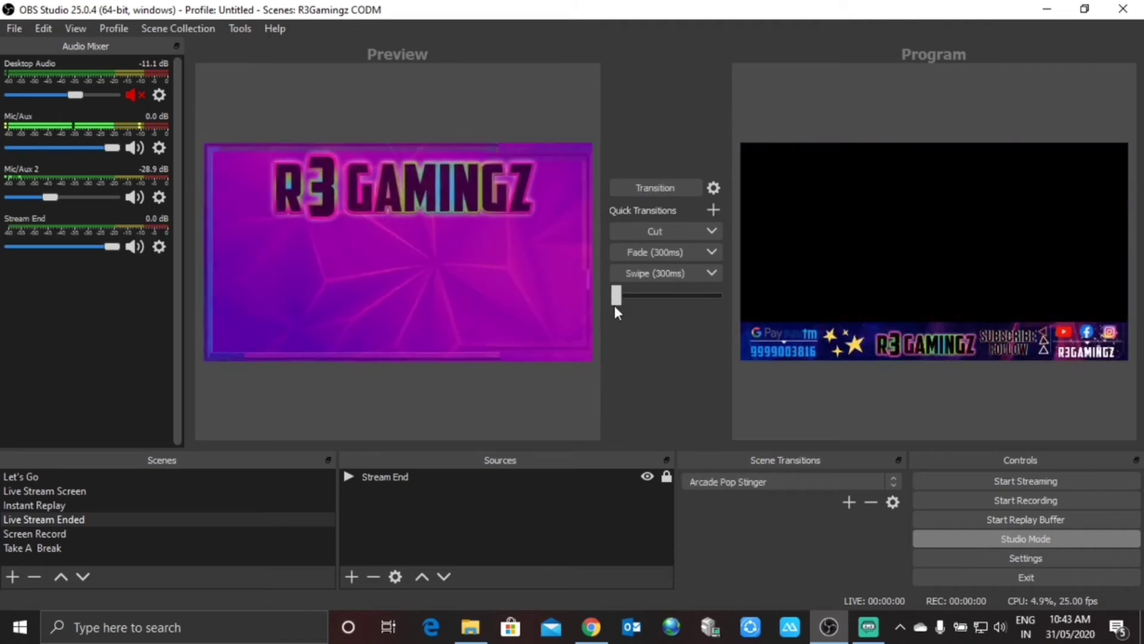
pyautogui.click(657, 274)
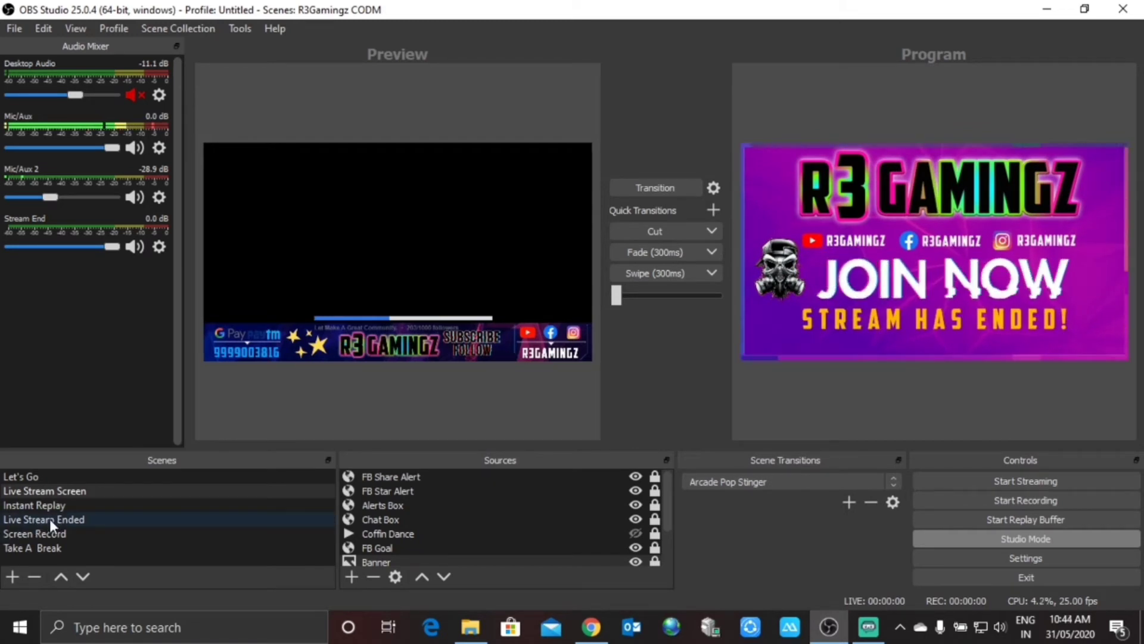
# Step: Transition the Instant Replay scene to the program and turn off Studio Mode
pyautogui.click(60, 504)
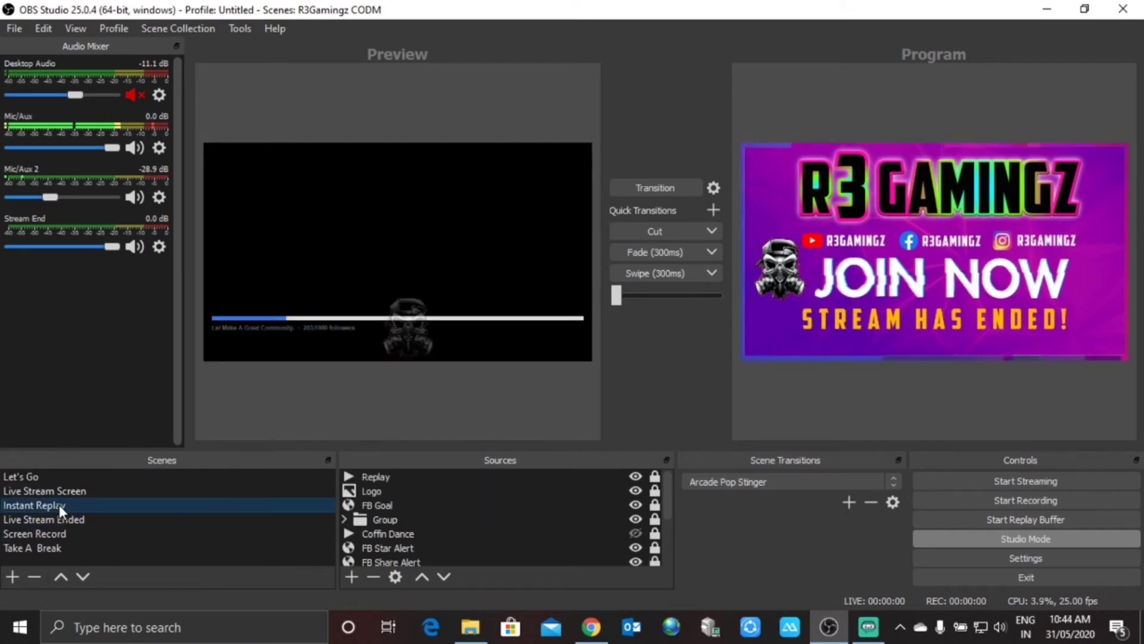
pyautogui.click(660, 187)
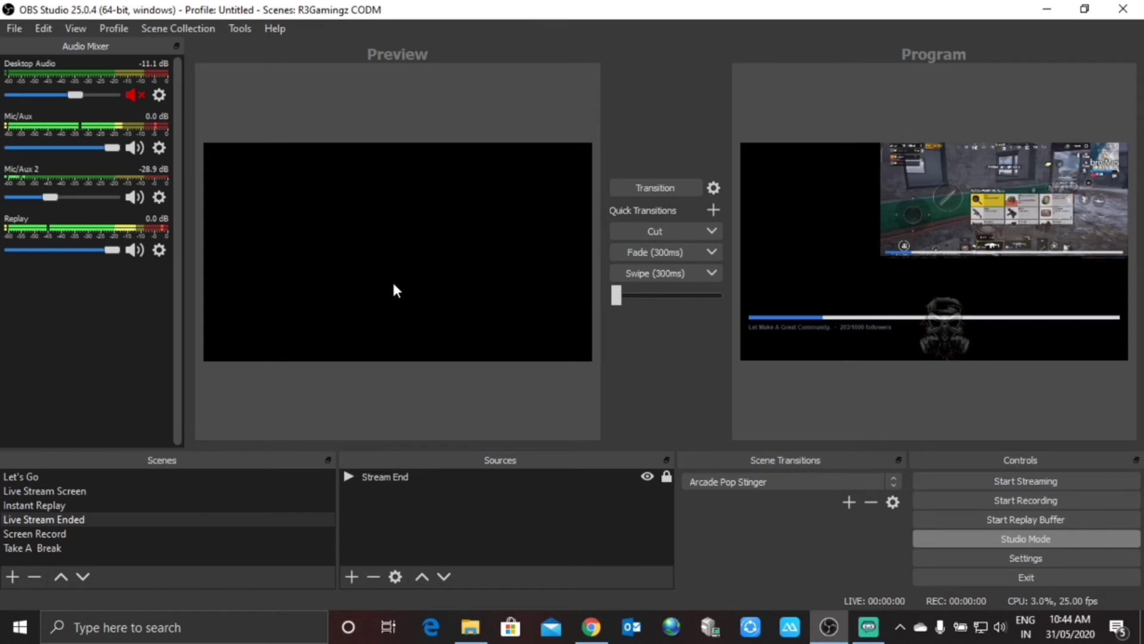
pyautogui.click(999, 538)
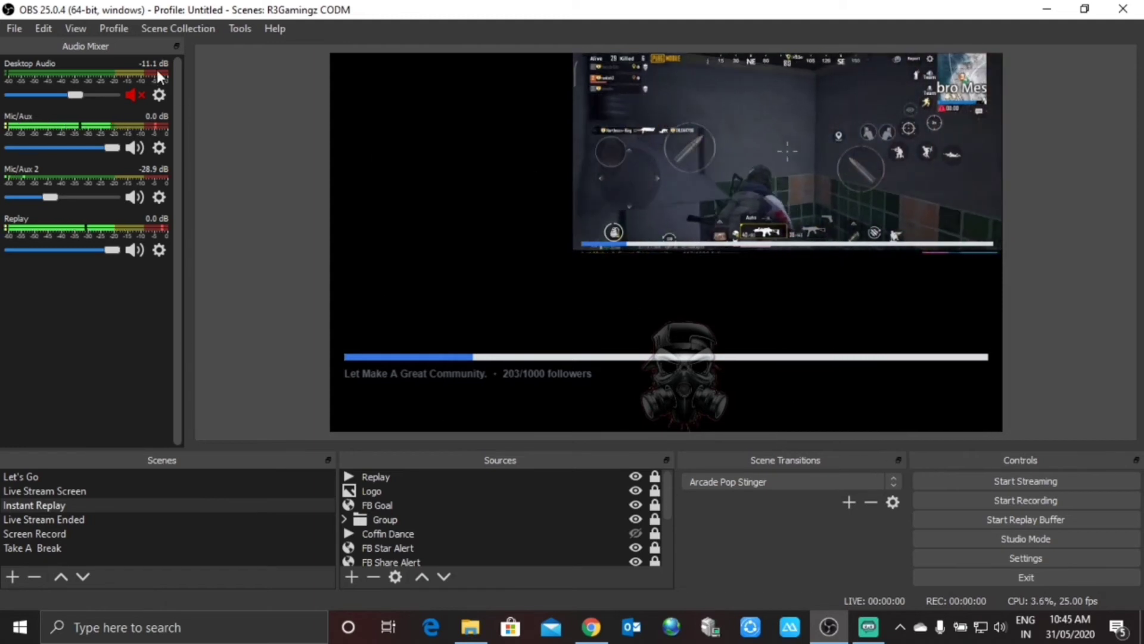
# Step: Open the windowed Multiview, enlarge it until the scene labels are readable and reposition it over the main window
pyautogui.click(74, 29)
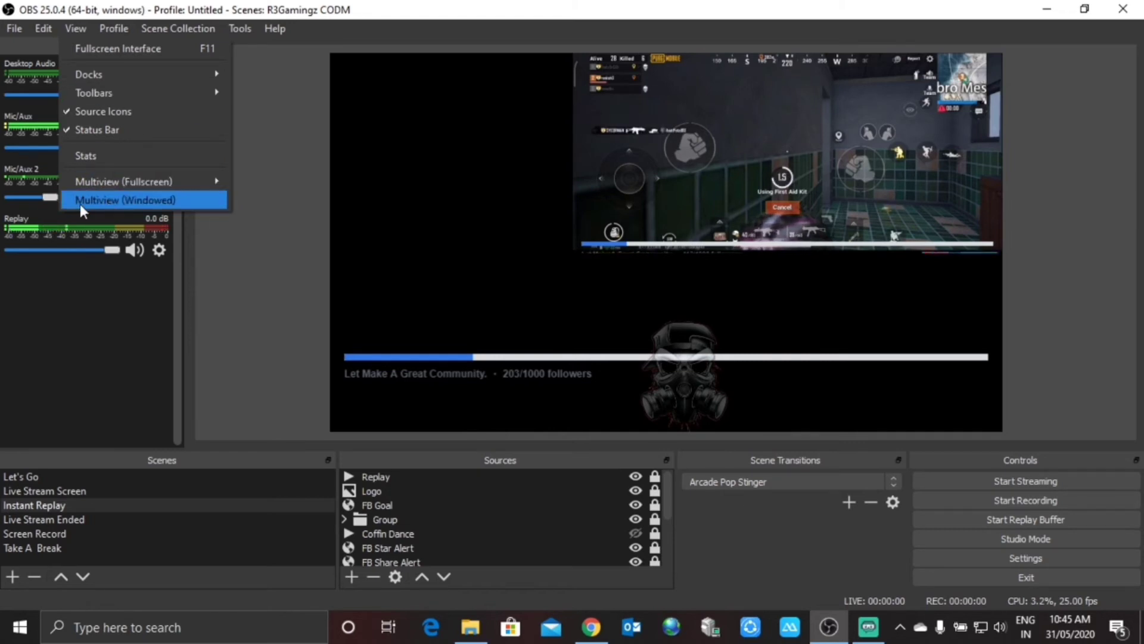
pyautogui.click(152, 201)
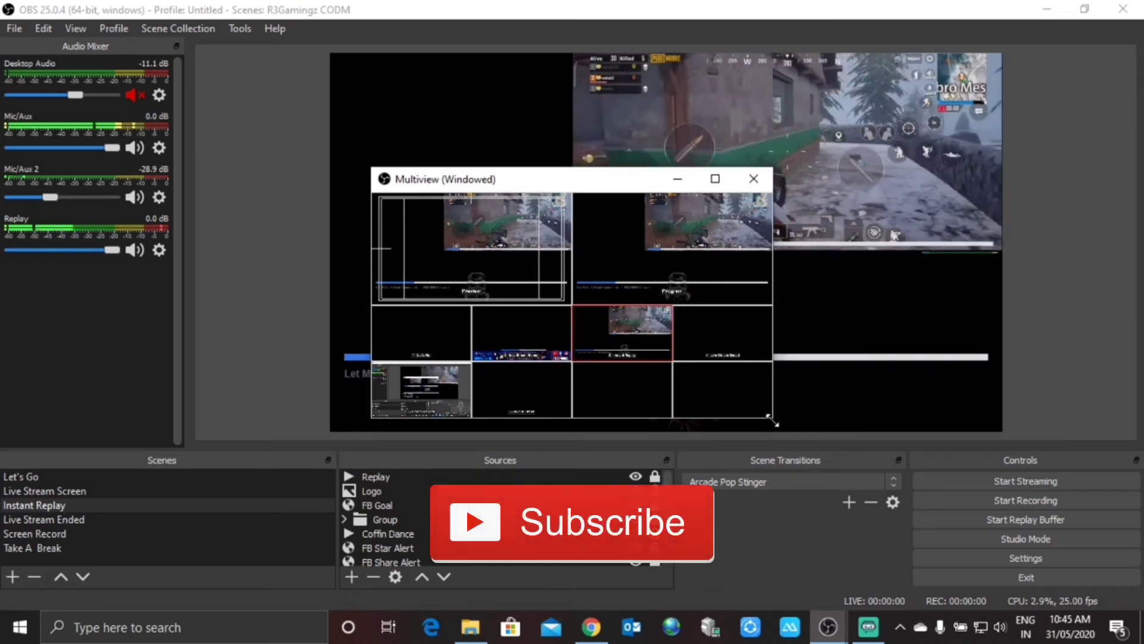
pyautogui.moveTo(773, 418); pyautogui.dragTo(860, 520)
pyautogui.moveTo(610, 182); pyautogui.dragTo(334, 68)
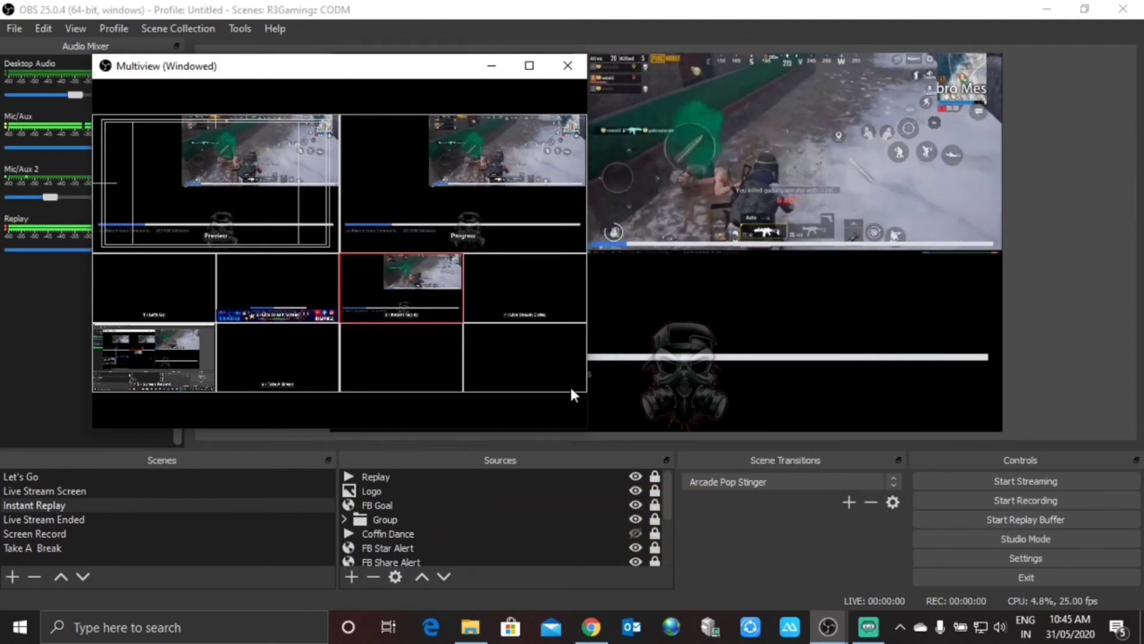
pyautogui.moveTo(405, 75); pyautogui.dragTo(441, 87)
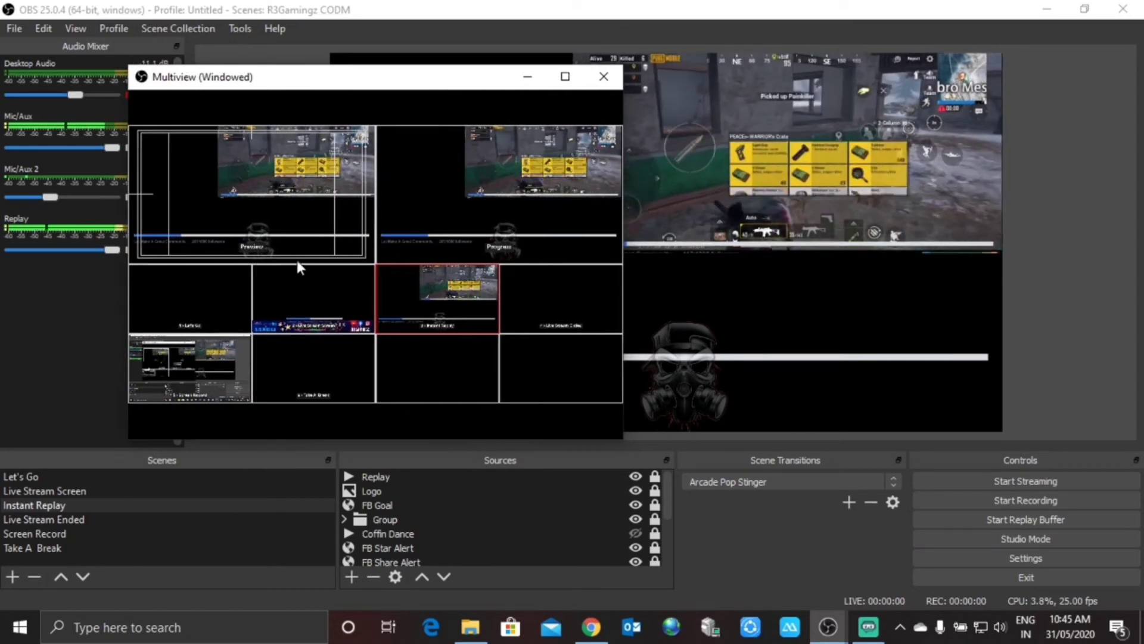
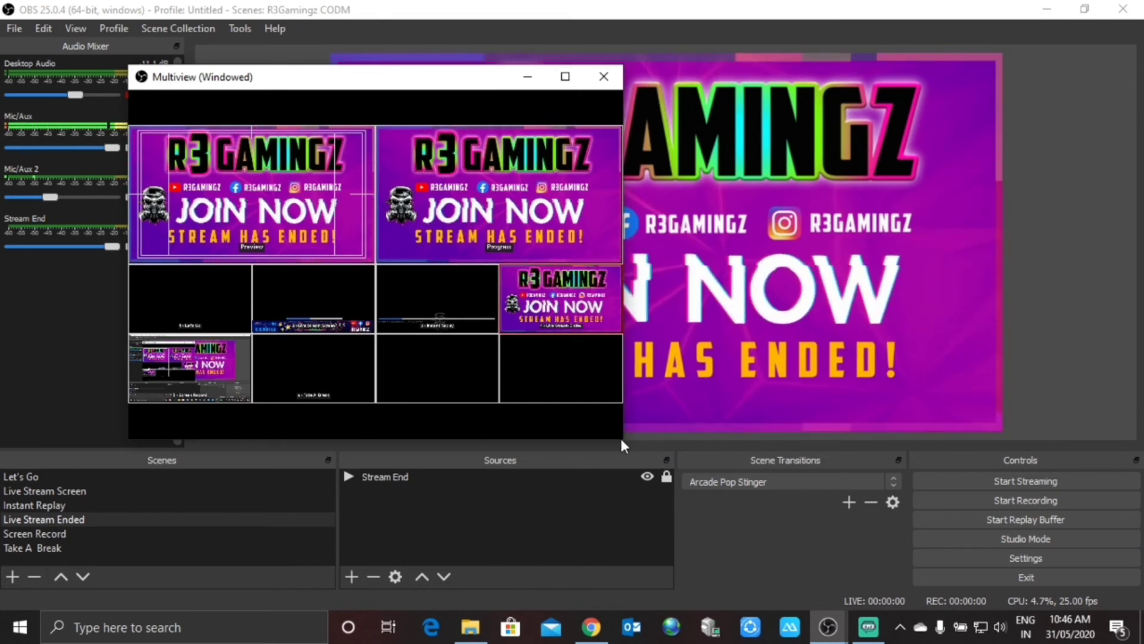
pyautogui.moveTo(624, 443); pyautogui.dragTo(826, 571)
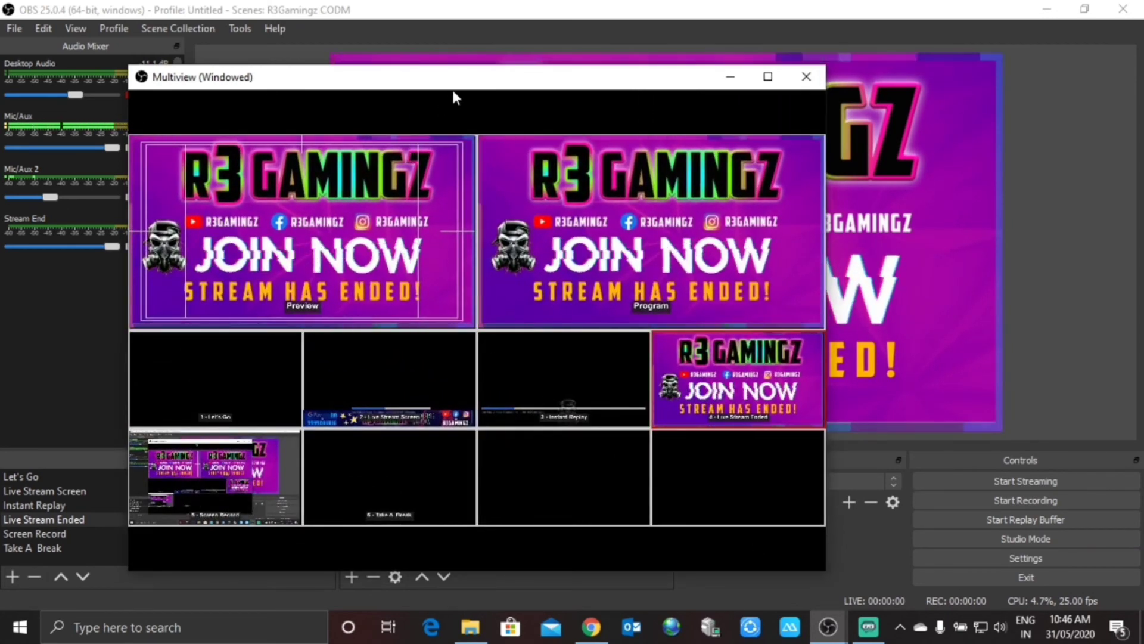
pyautogui.moveTo(457, 82); pyautogui.dragTo(560, 45)
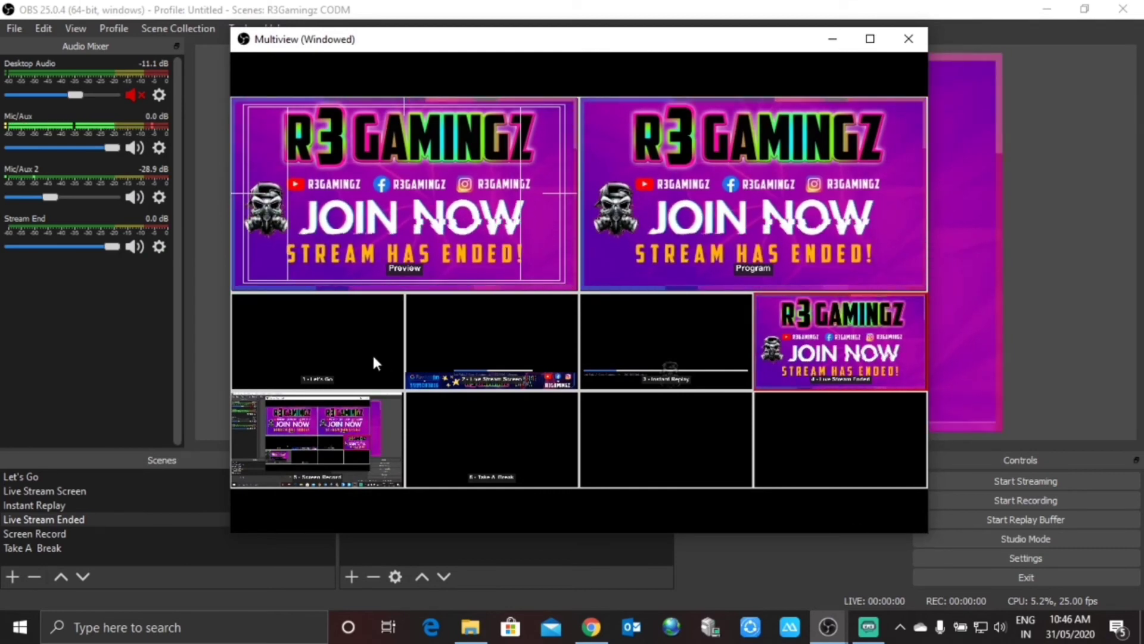
# Step: Switch the output to Let's Go and on to Live Stream Screen from the Multiview, and close the Multiview window
pyautogui.click(359, 335)
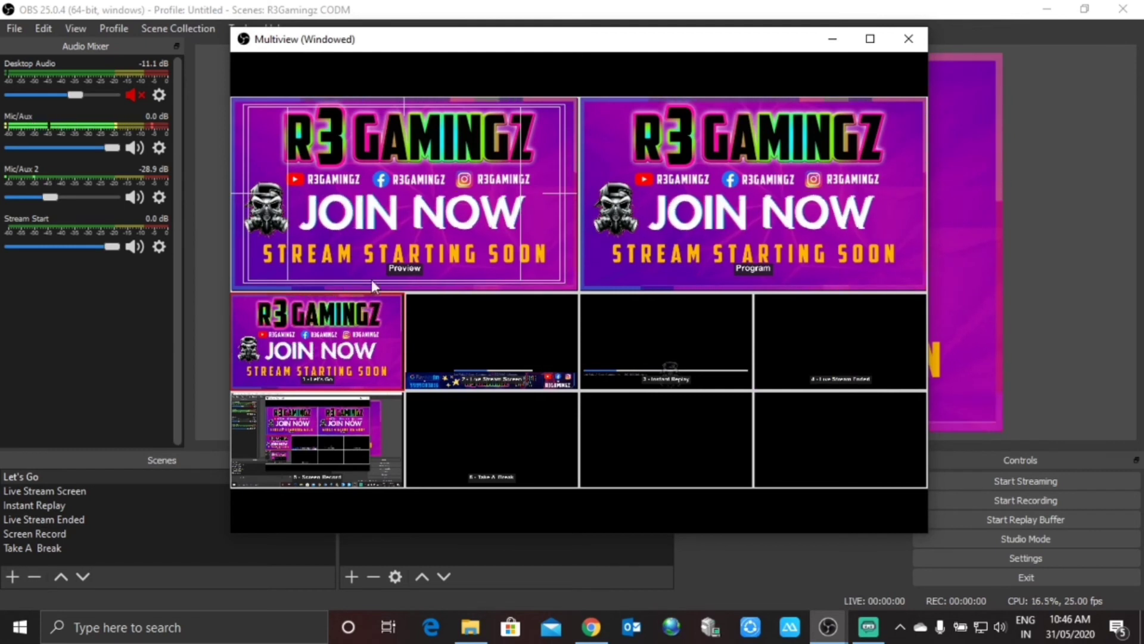
pyautogui.click(470, 340)
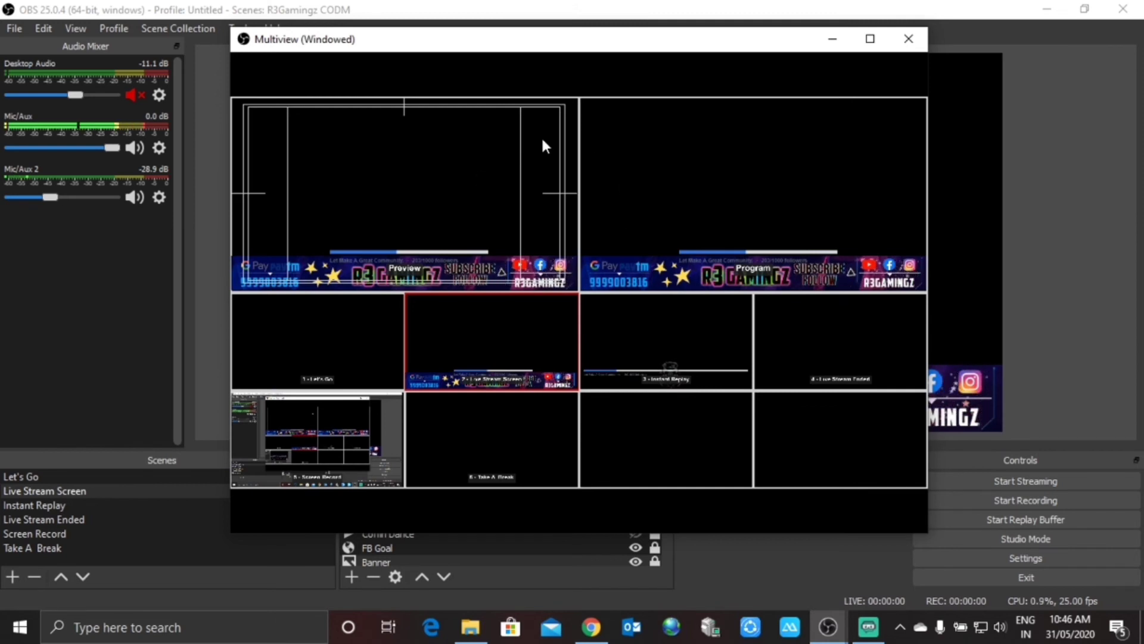
pyautogui.moveTo(574, 47); pyautogui.dragTo(601, 20)
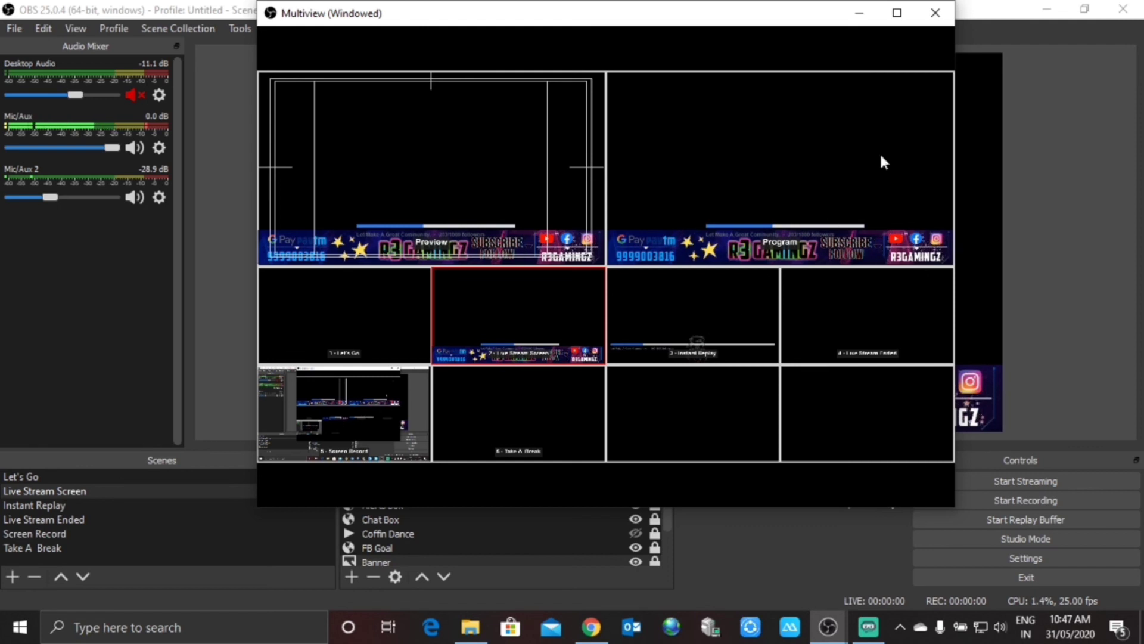
pyautogui.click(935, 13)
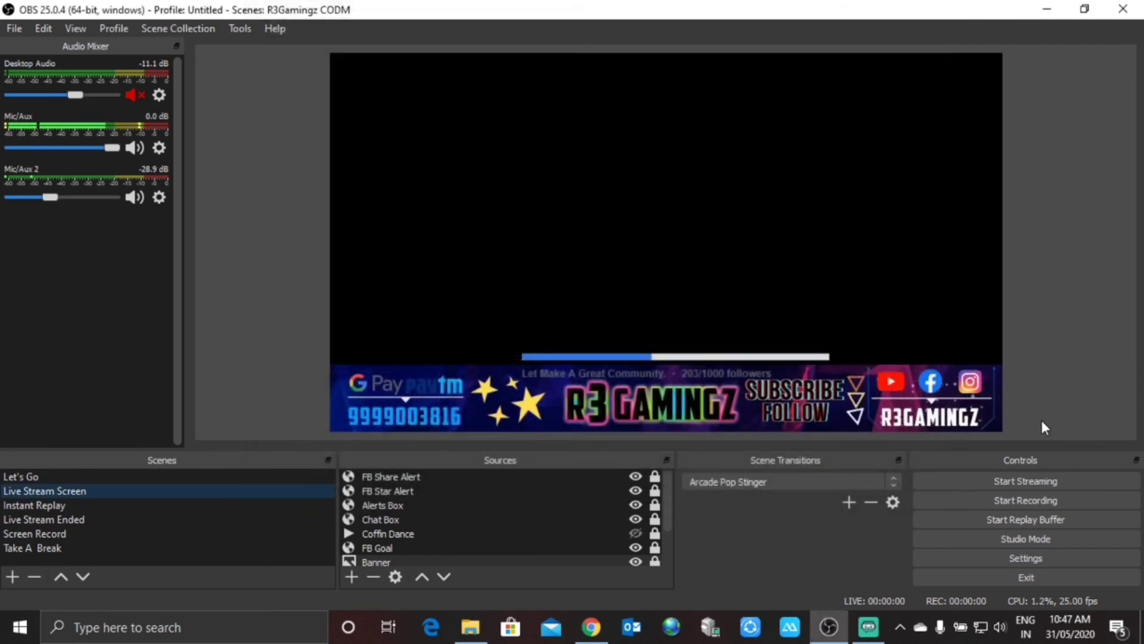